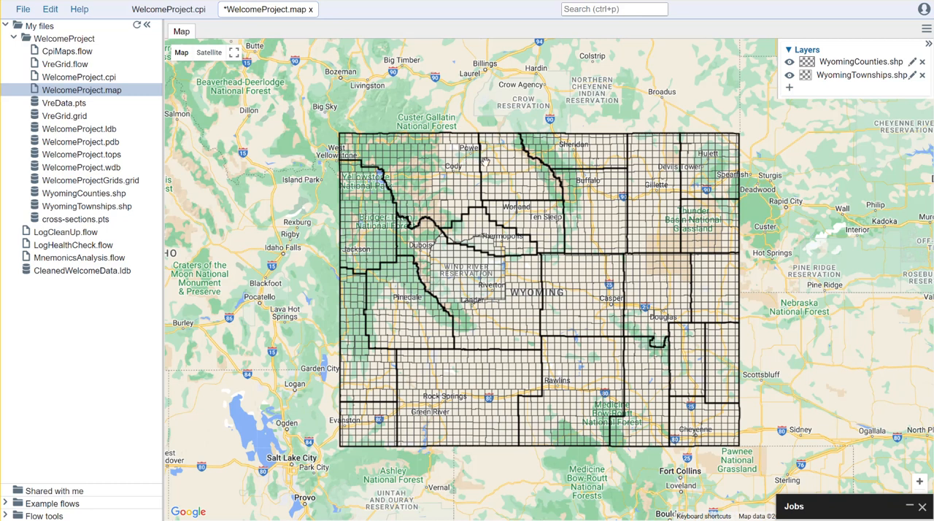
left_click(22, 9)
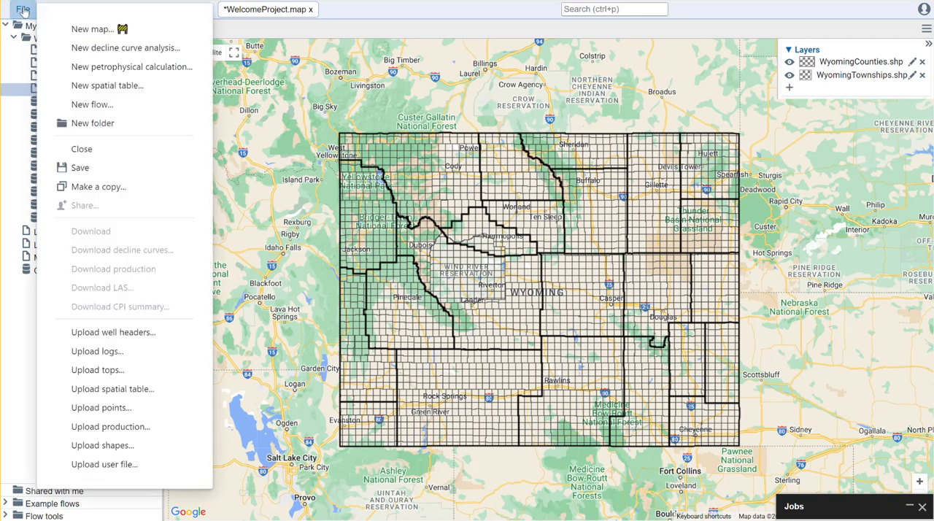
left_click(488, 17)
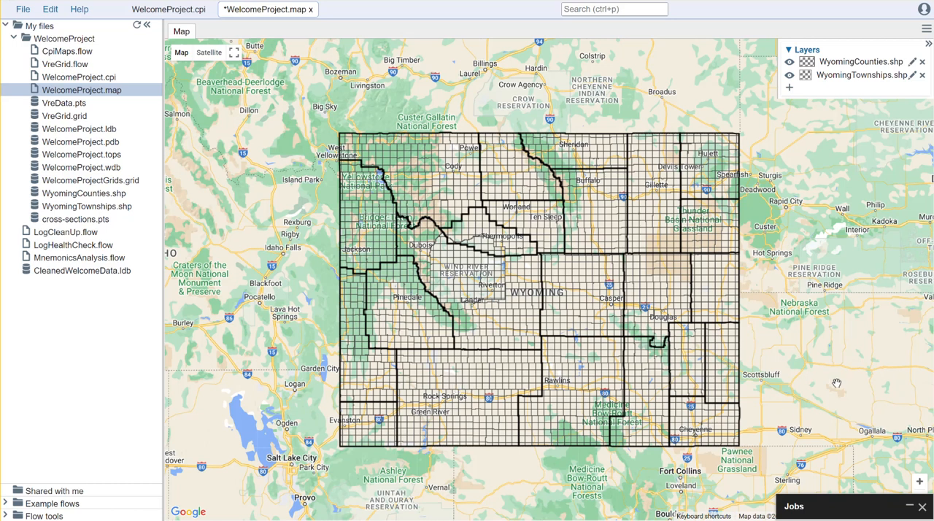
Start a new Well Markers map layer using WelcomeProject.wdb as its well headers.
left_click(790, 88)
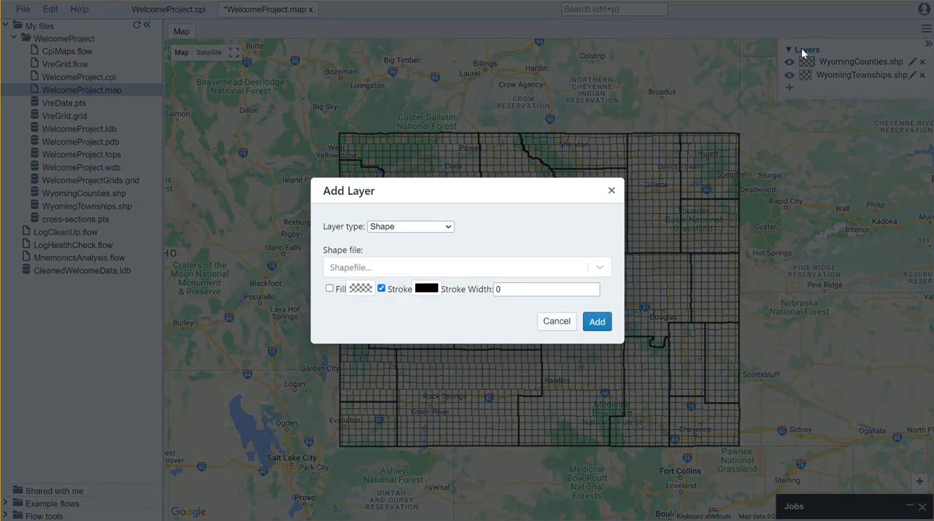
left_click(446, 228)
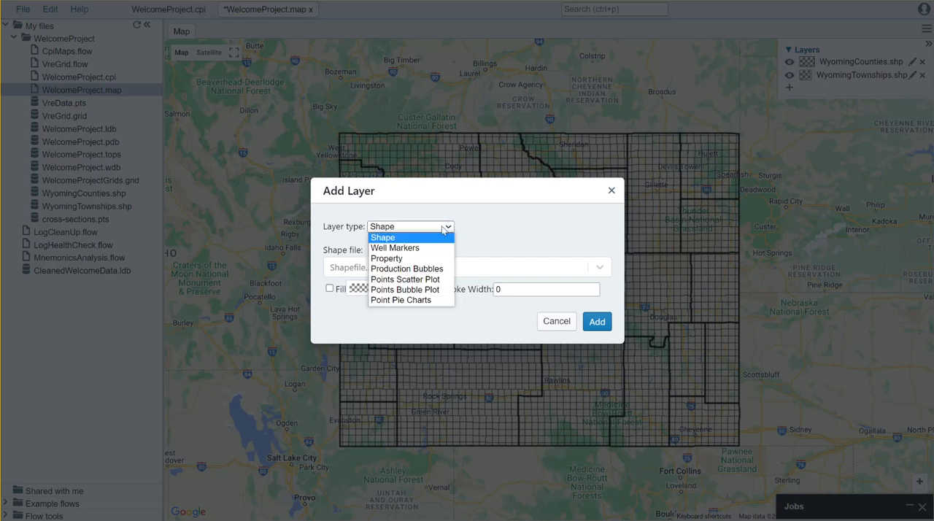
left_click(426, 249)
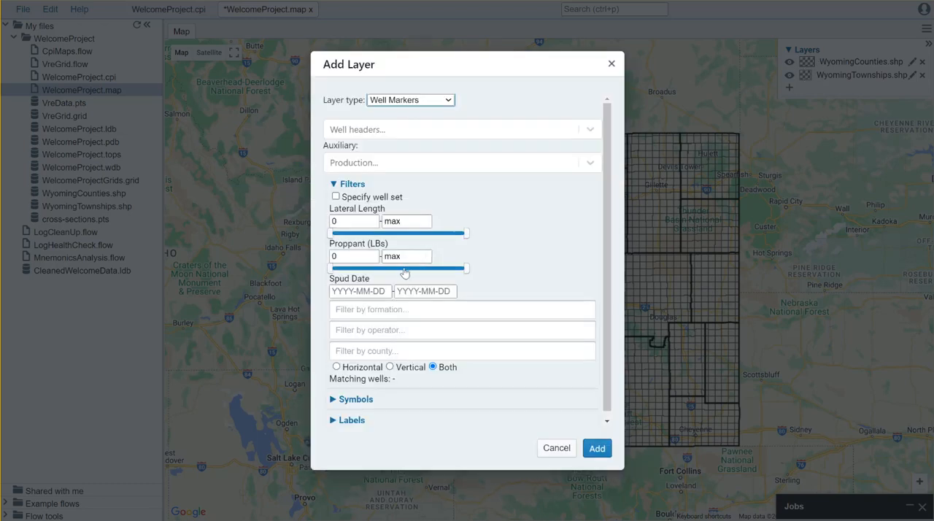
left_click(394, 131)
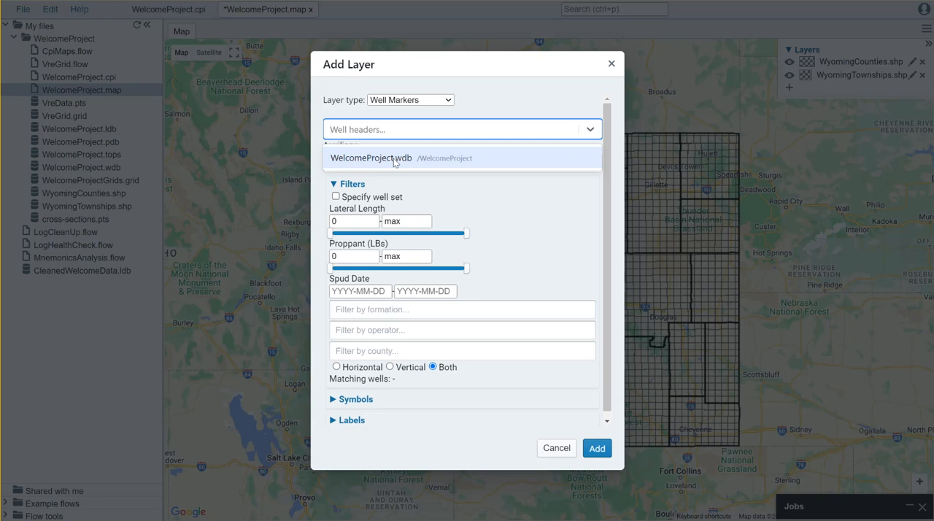
left_click(395, 159)
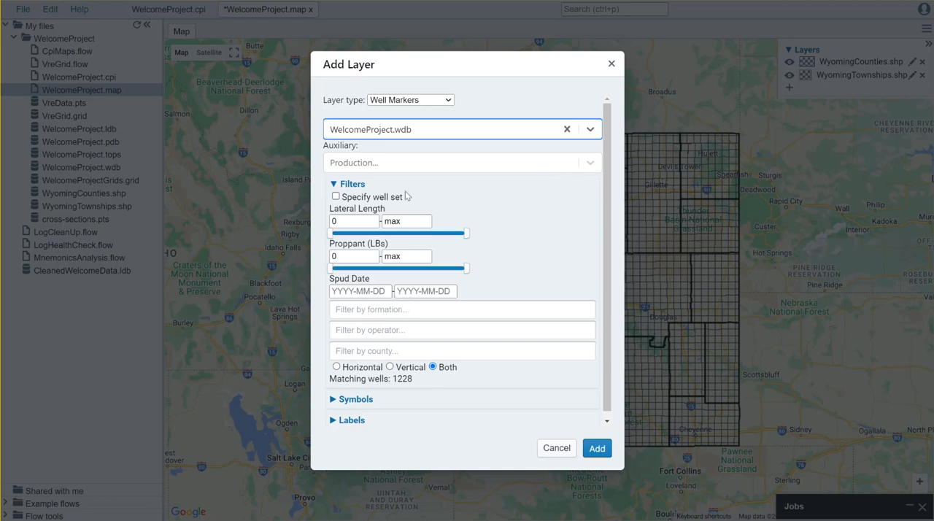
Turn on well symbols for the marker layer and set its labels to Template.
left_click(337, 400)
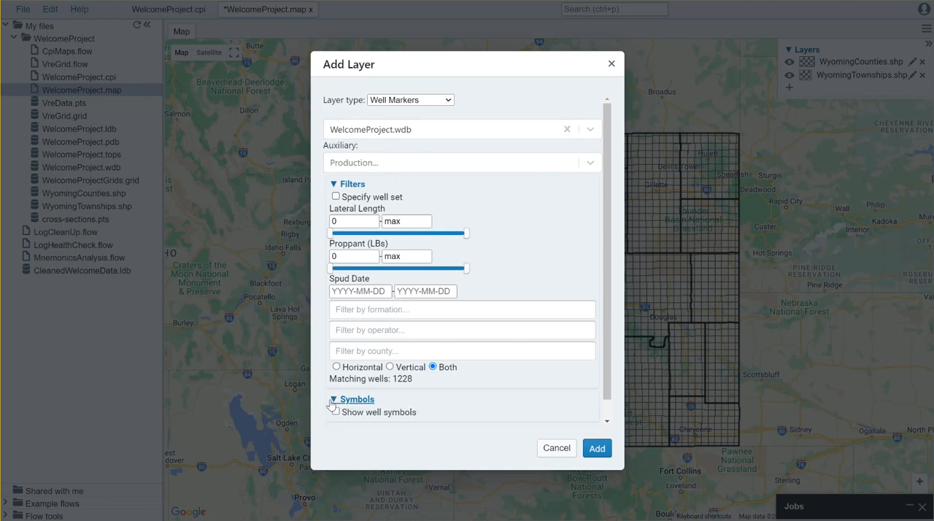
left_click(367, 413)
scroll(467, 406, "down", 1)
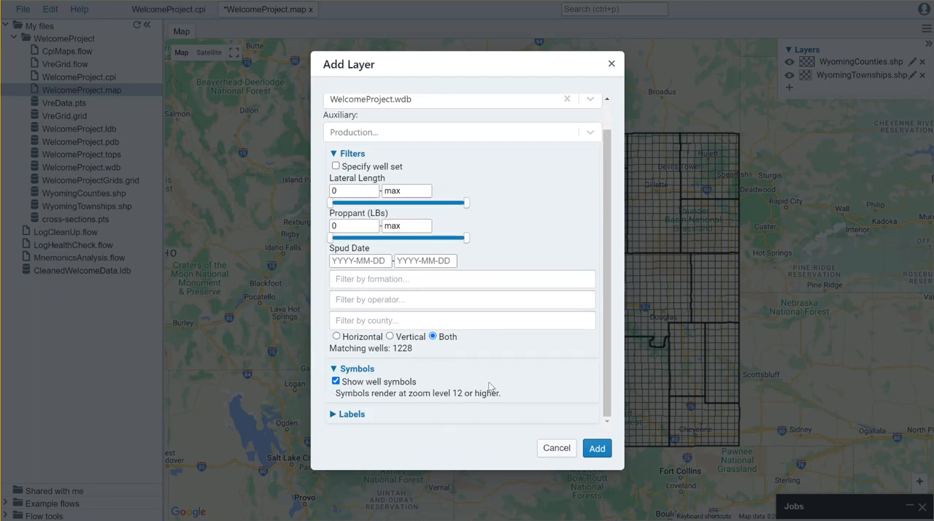
left_click(332, 414)
left_click(388, 414)
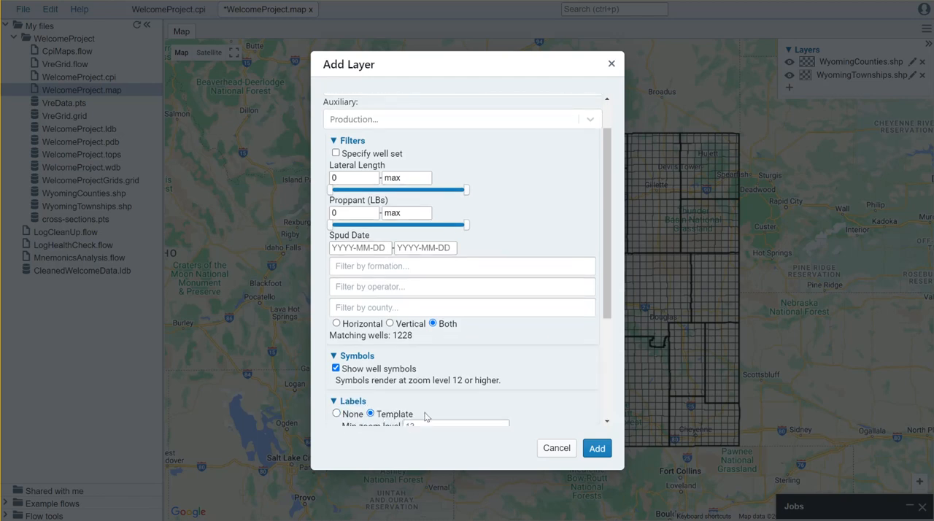
scroll(436, 414, "down", 3)
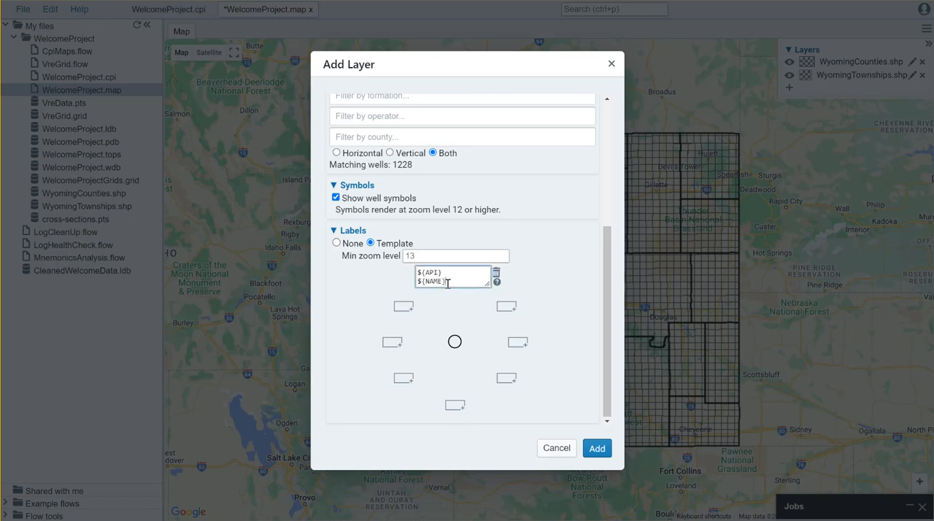
Move the ${API} and ${NAME} label template from above the well symbol to directly below it, and add the layer.
left_click_drag(451, 284, 418, 273)
key("ctrl+c")
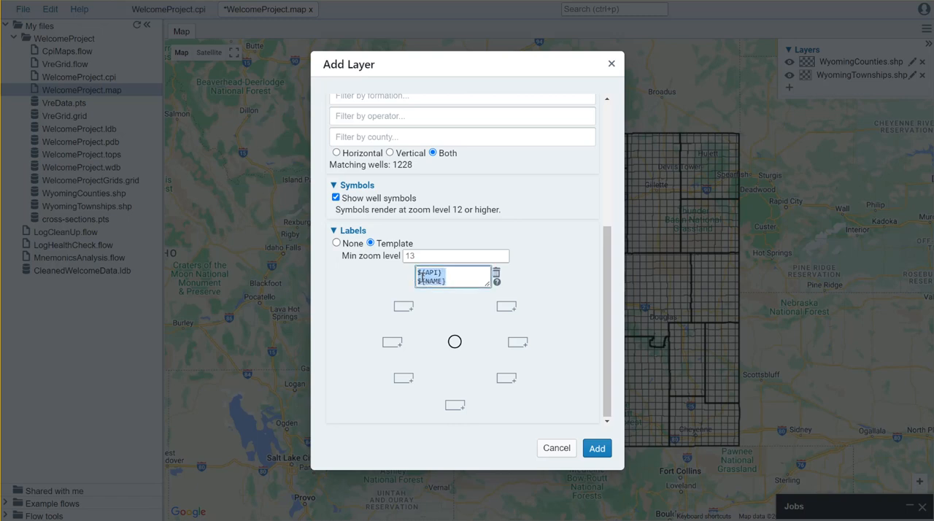
left_click(456, 406)
key("ctrl+v")
left_click(496, 273)
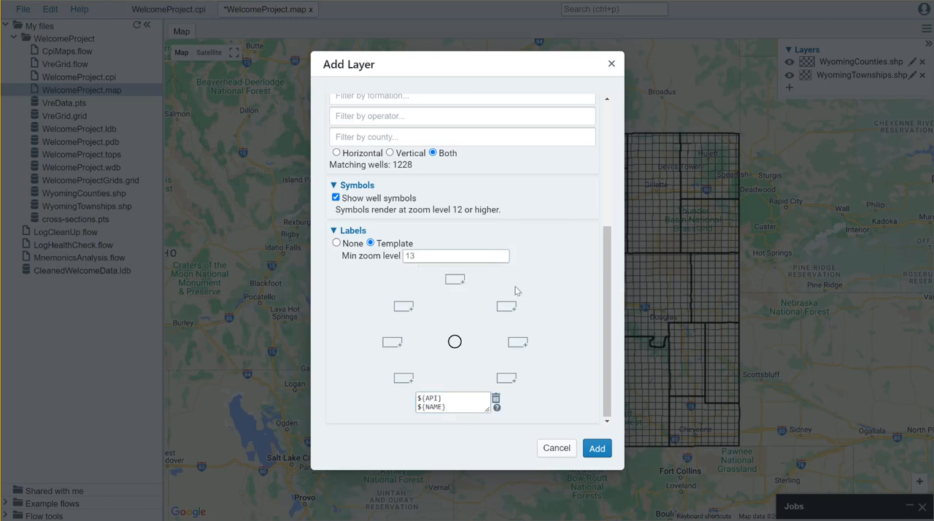
left_click(596, 449)
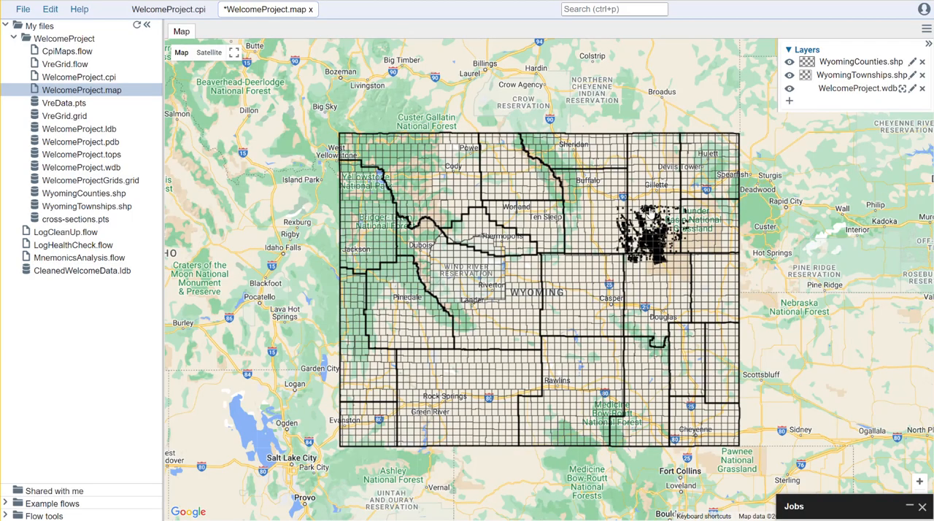
Examine the well markers, symbols and labels around Wright at close and wide zoom levels.
mouse_move(667, 211)
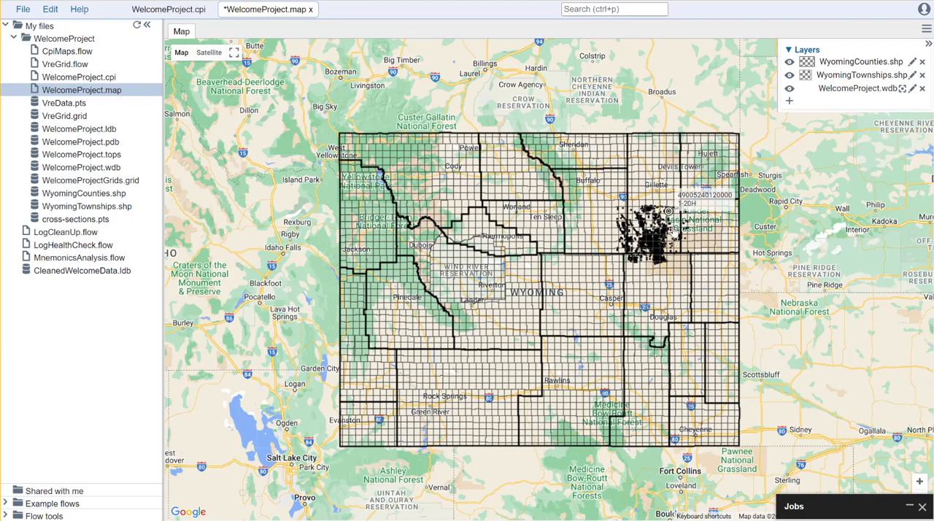
left_click_drag(671, 235, 570, 284)
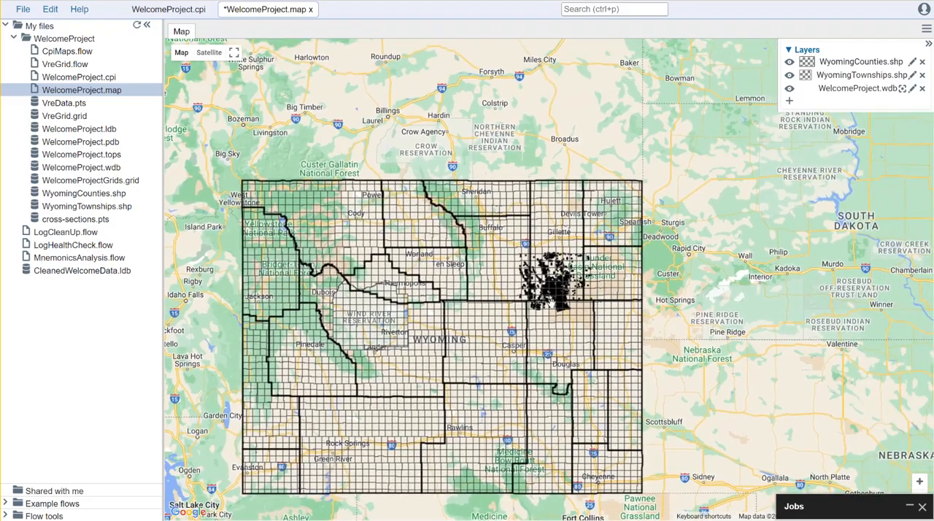
scroll(550, 302, "up", 3)
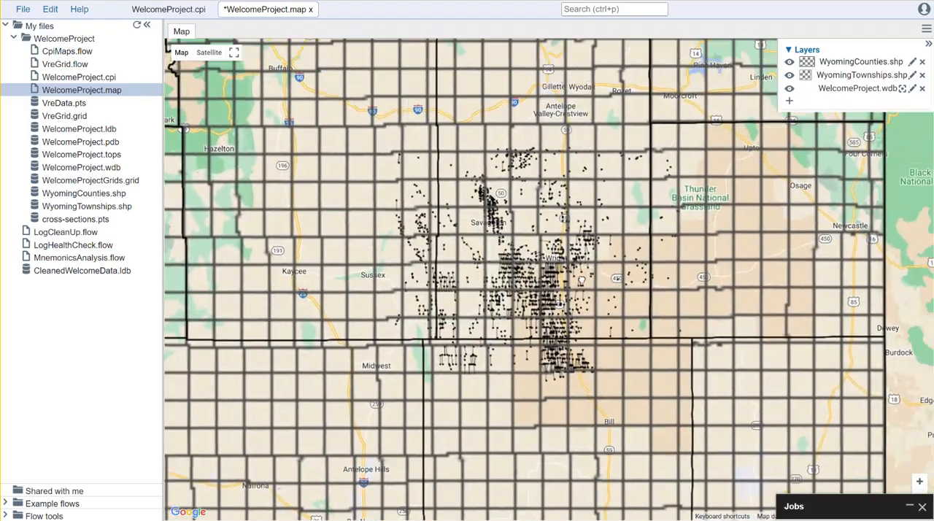
scroll(590, 269, "up", 3)
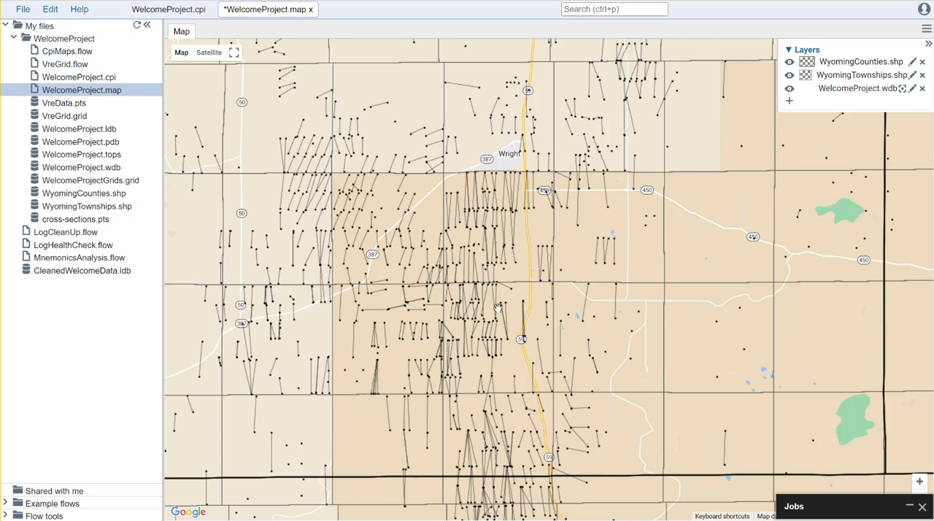
scroll(499, 308, "up", 4)
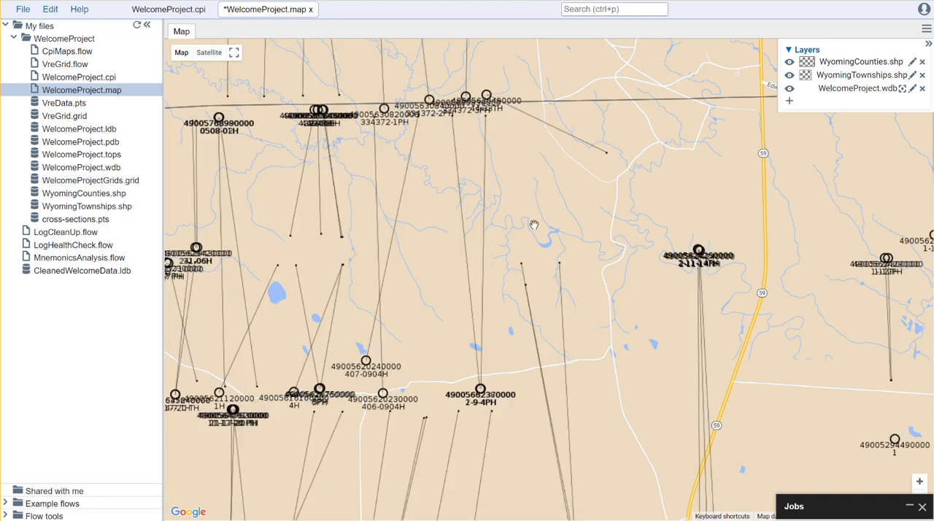
left_click_drag(517, 180, 557, 180)
scroll(531, 436, "up", 1)
scroll(521, 366, "up", 1)
scroll(513, 361, "down", 1)
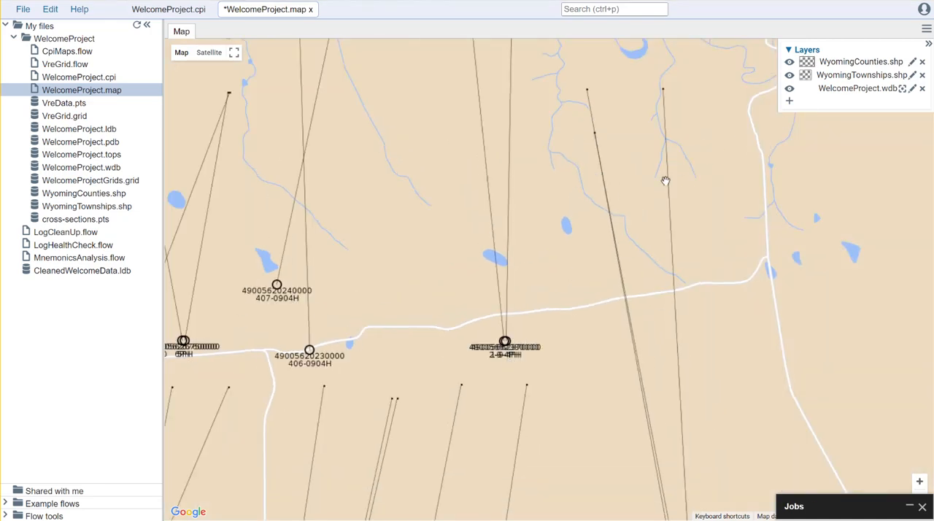
scroll(665, 178, "down", 1)
scroll(660, 188, "down", 1)
scroll(660, 189, "down", 1)
scroll(658, 191, "down", 1)
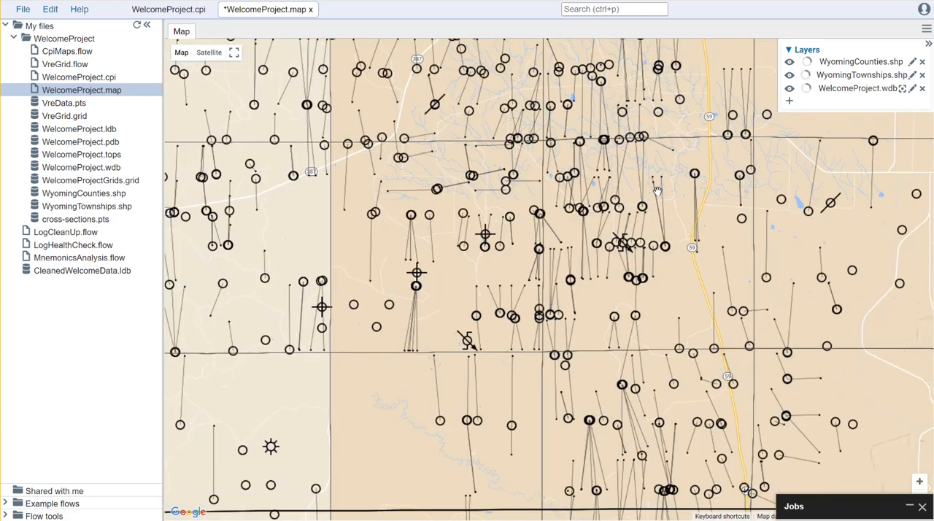
scroll(657, 189, "down", 1)
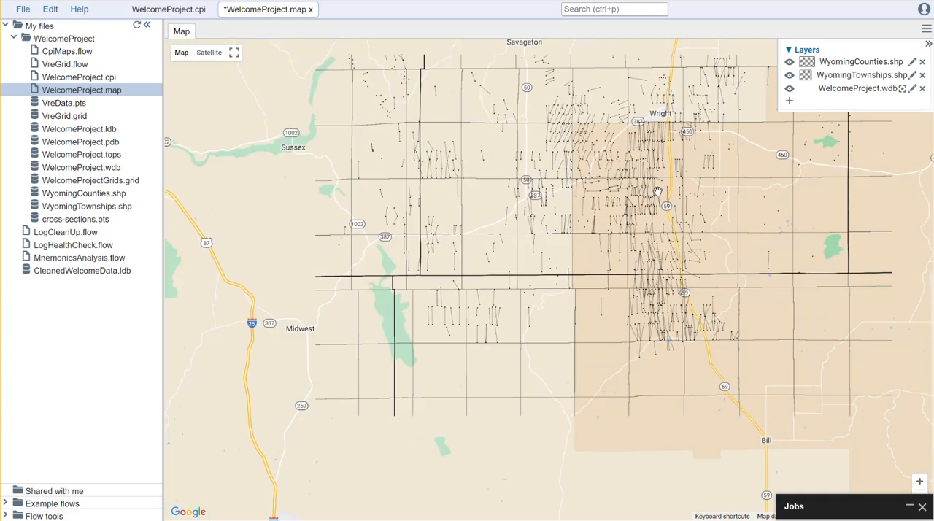
left_click_drag(660, 192, 584, 323)
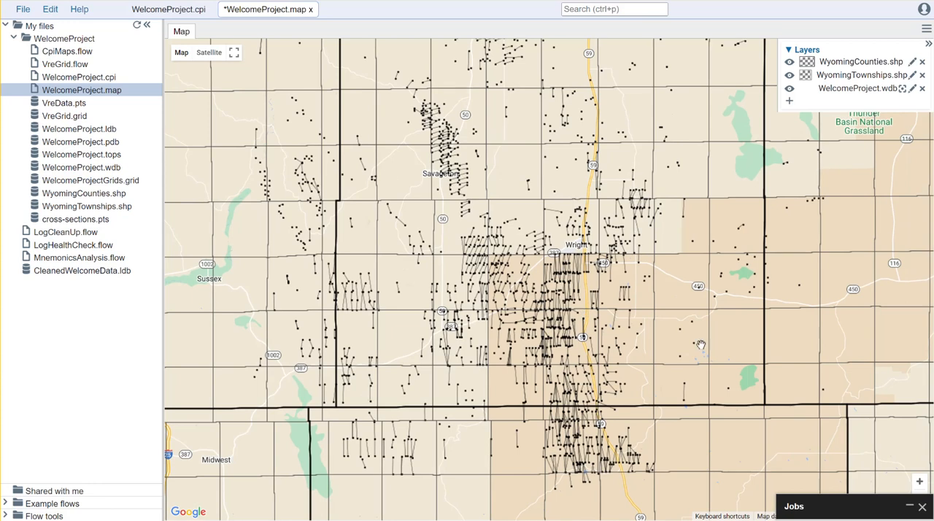
Start a Production Bubbles layer with WelcomeProject.wdb as well headers and WelcomeProject.pdb as production data.
left_click(789, 103)
left_click(444, 229)
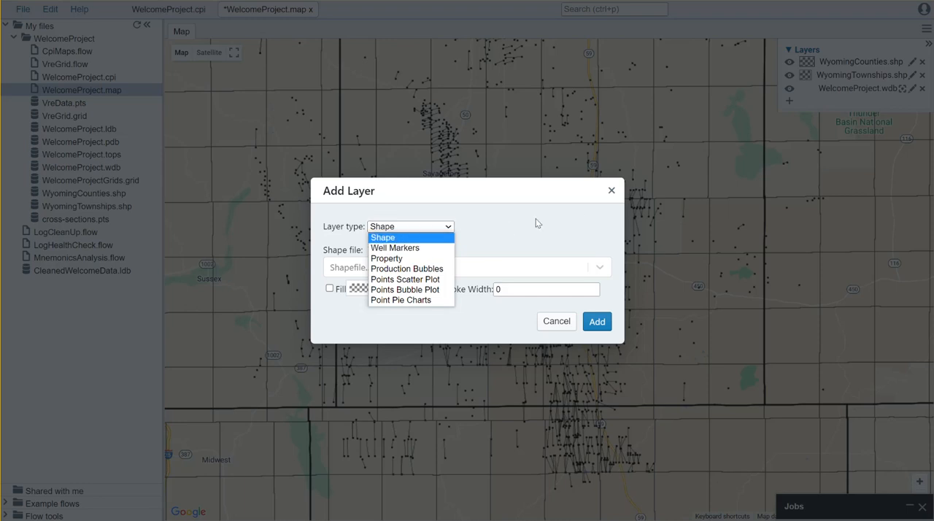
left_click(405, 269)
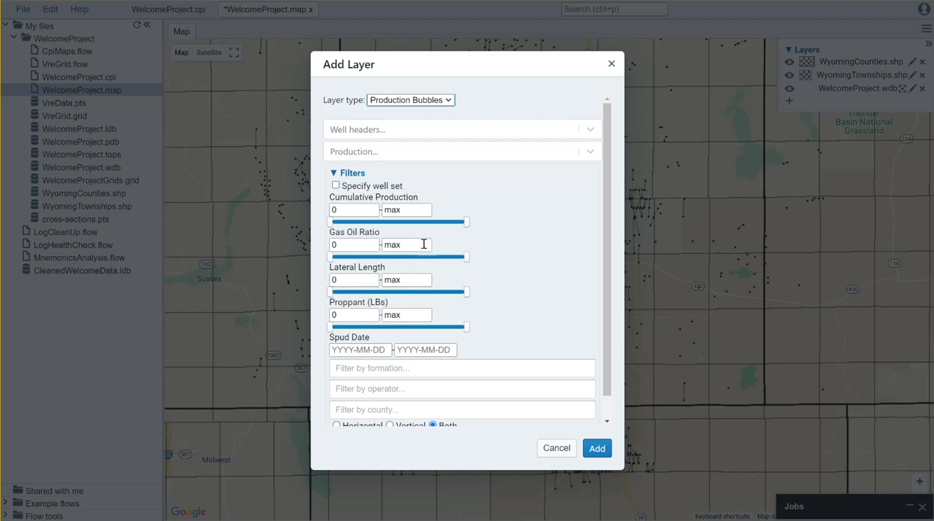
left_click(410, 131)
left_click(424, 156)
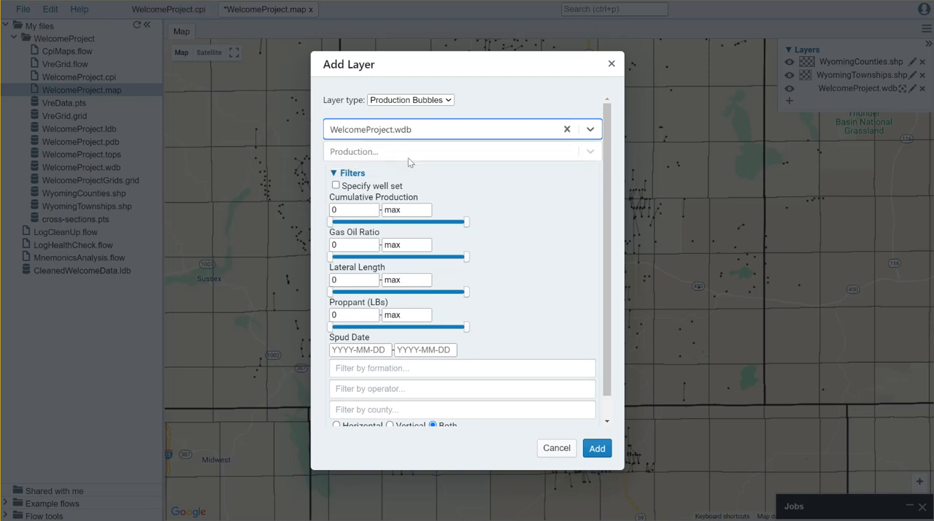
left_click(409, 153)
left_click(420, 180)
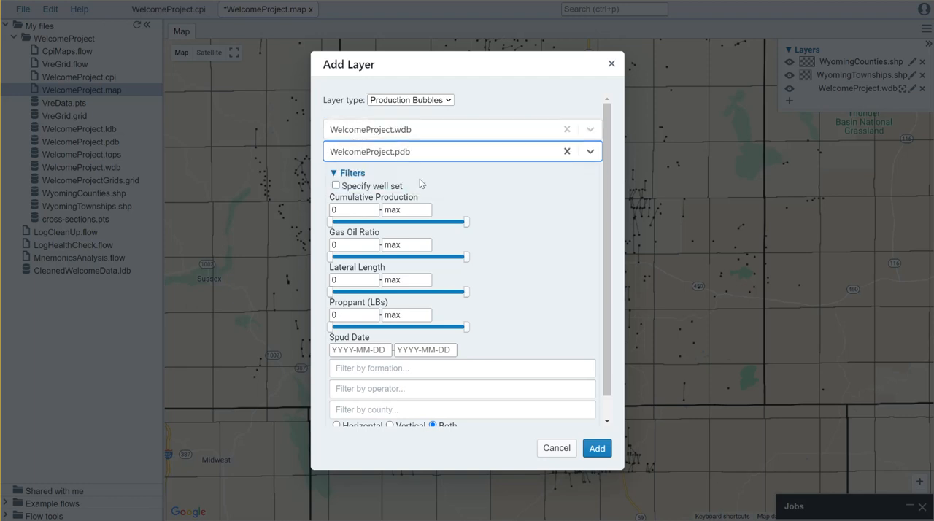
Filter the production bubbles to a minimum cumulative production of 1,000 and the NIOBRARA formation, and add the layer.
left_click(356, 209)
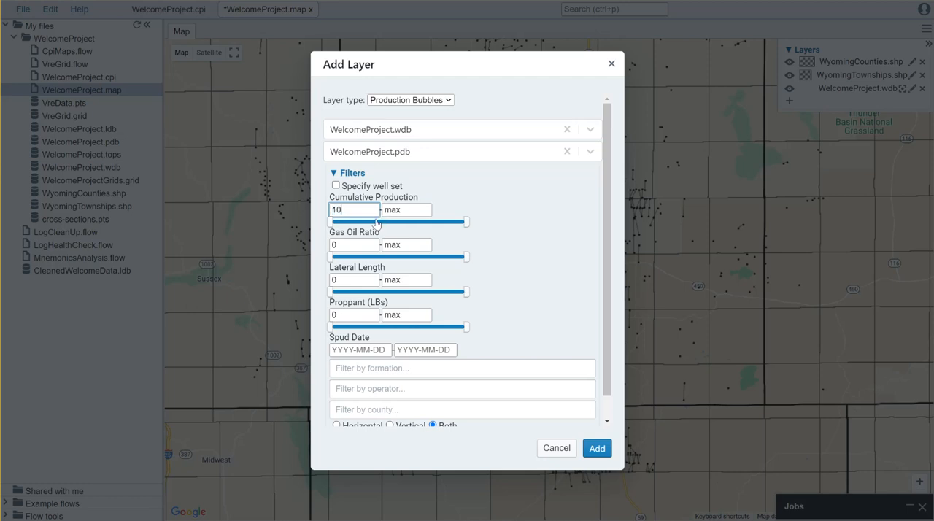
left_click(519, 236)
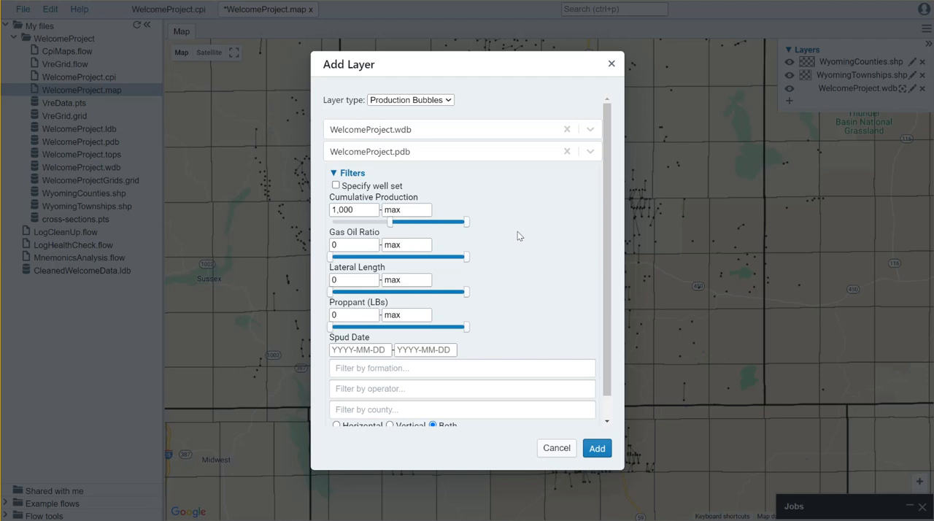
scroll(473, 284, "down", 1)
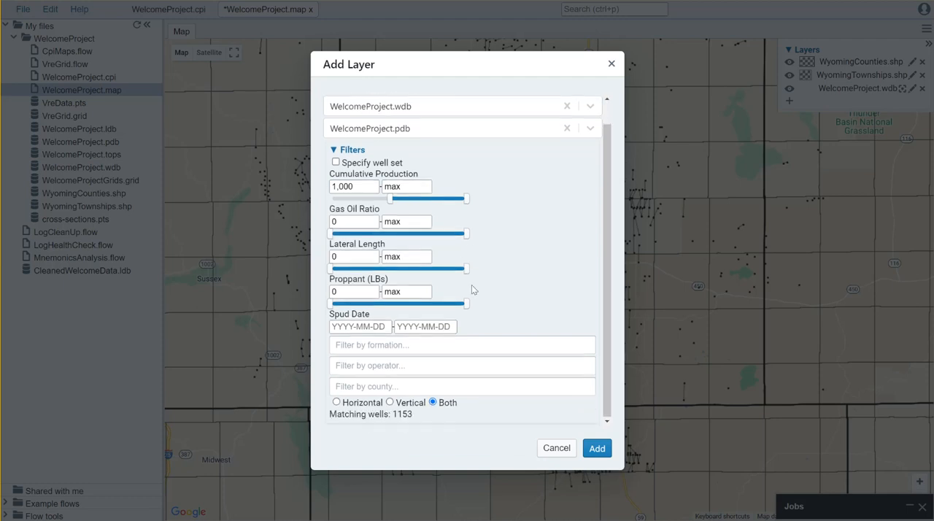
left_click(411, 348)
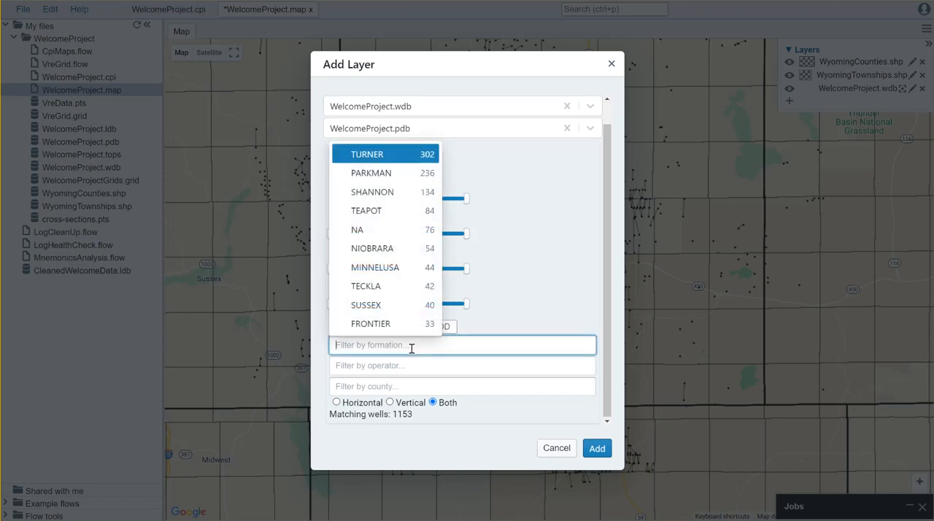
left_click(399, 251)
left_click(570, 284)
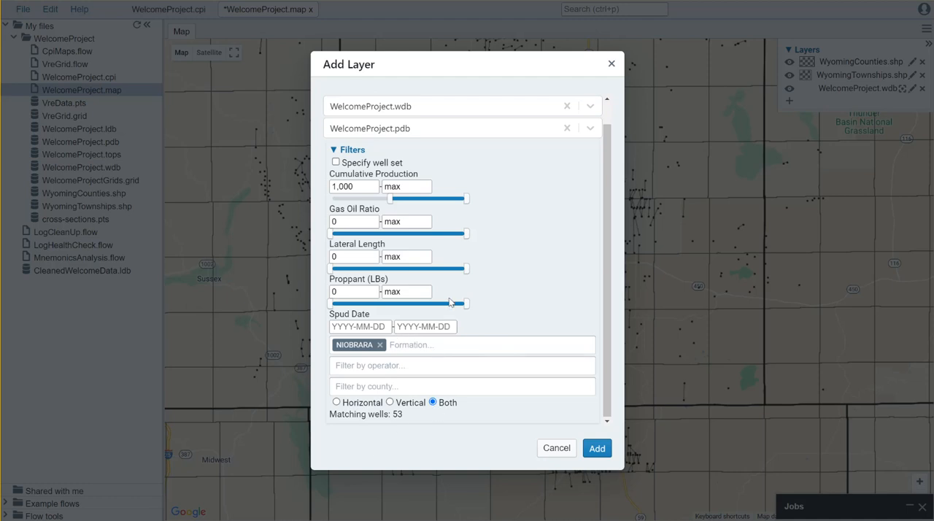
left_click(596, 448)
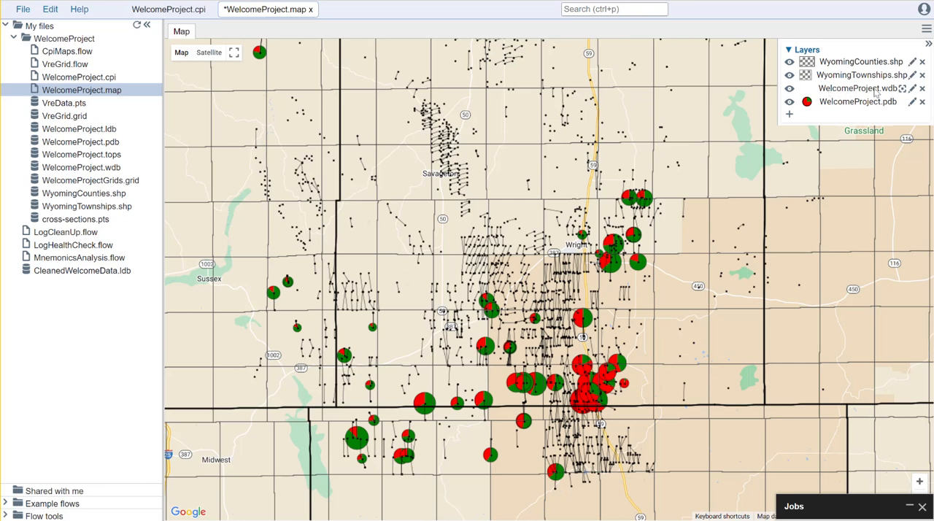
Filter the WelcomeProject.wdb well markers layer to the NIOBRARA formation with a minimum lateral length of 1,500.
left_click(912, 89)
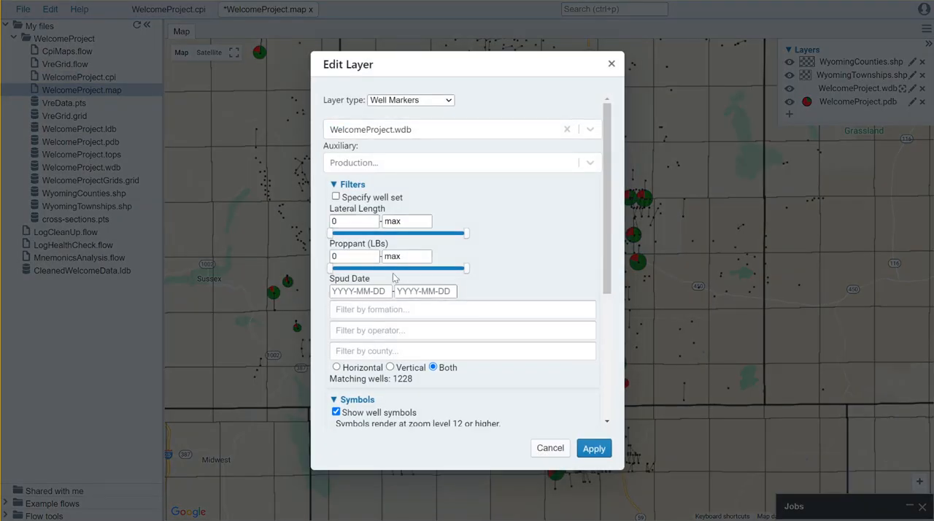
left_click(388, 307)
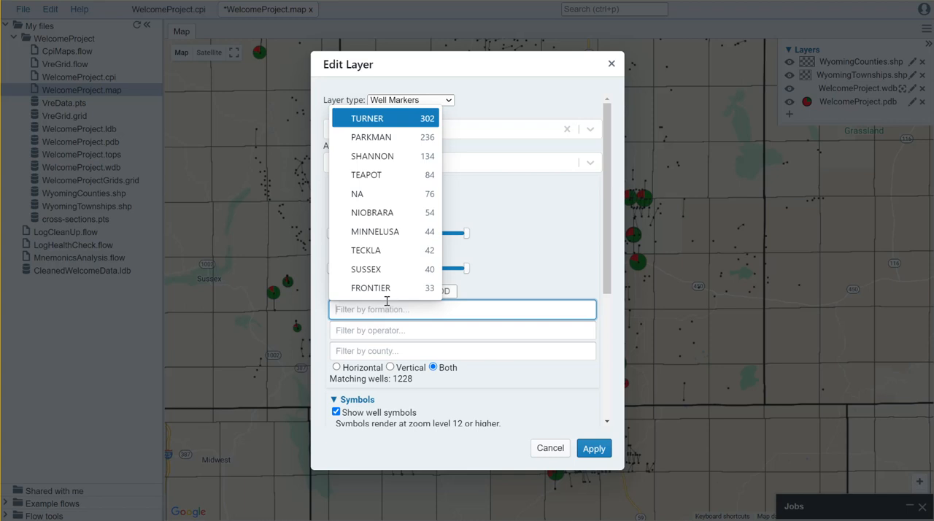
left_click(372, 212)
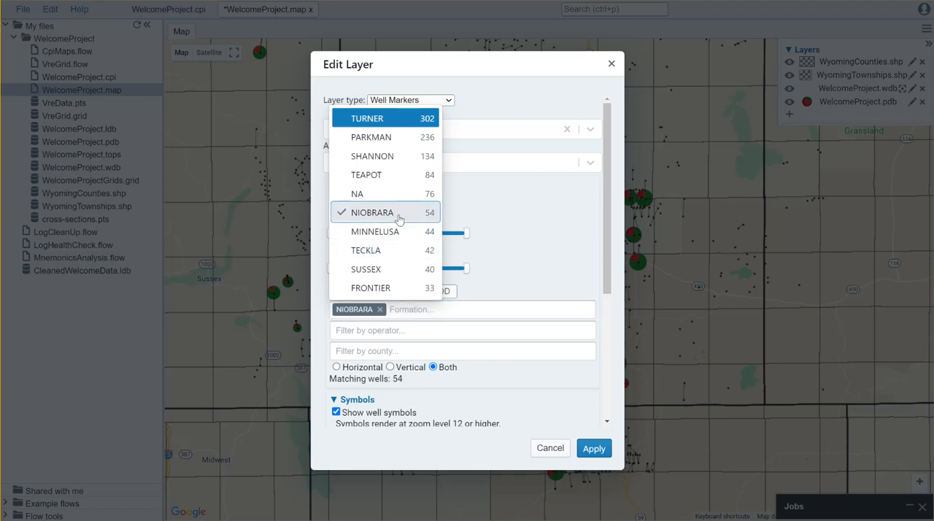
left_click(520, 232)
left_click(340, 222)
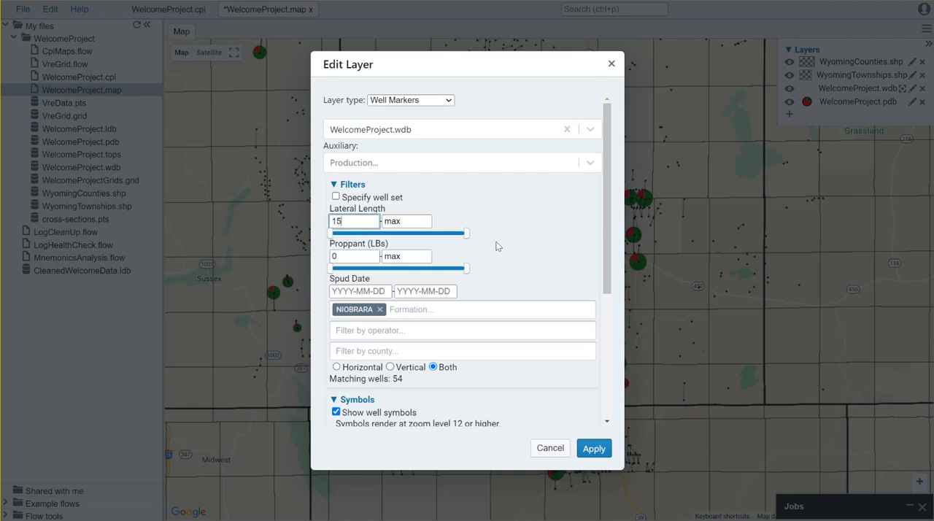
left_click(534, 238)
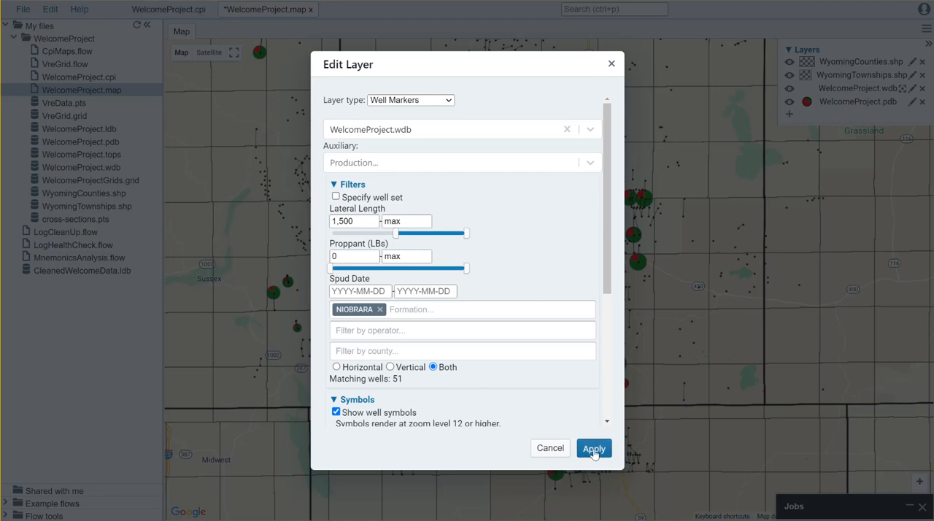
left_click(594, 449)
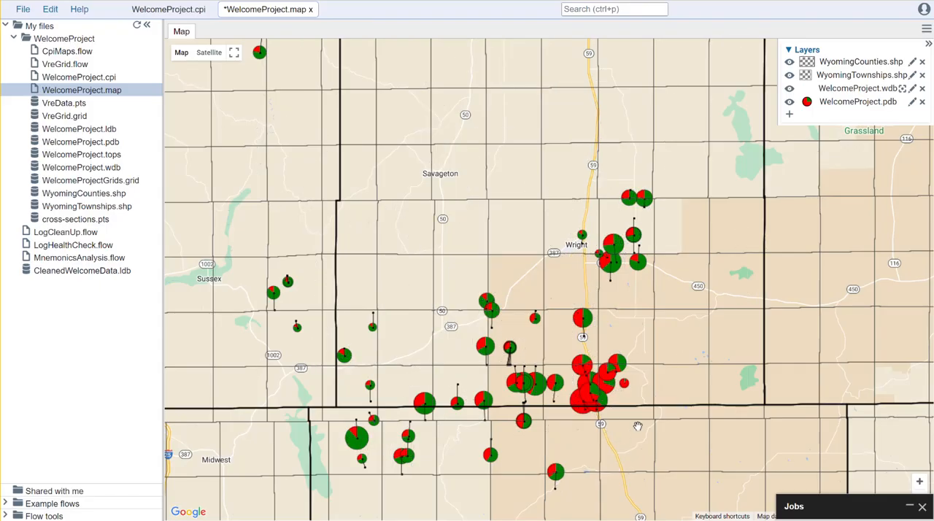